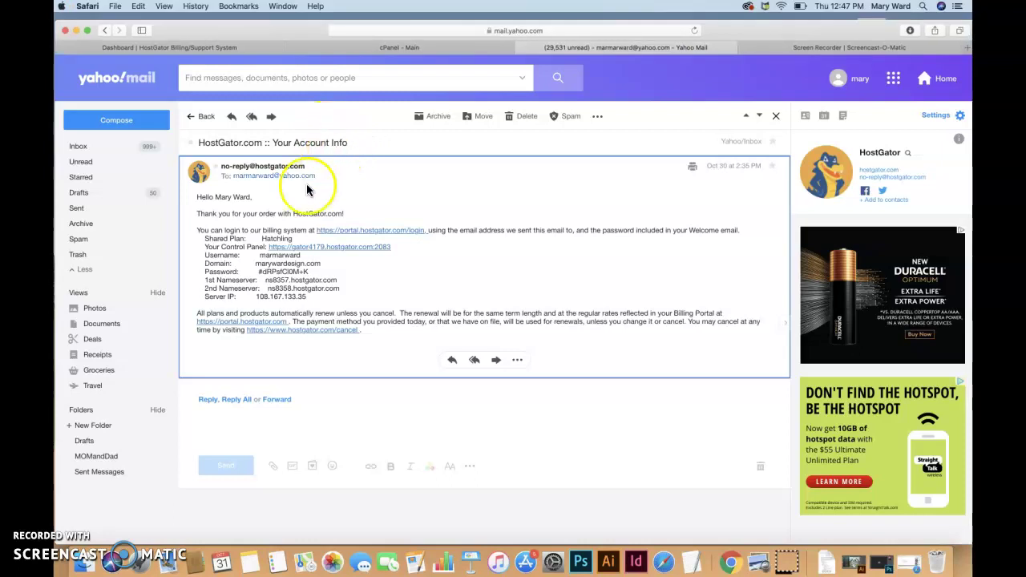
Select the Your Control Panel line, glance through the Safari tabs, and return to the hostgator search results.
drag(204, 247, 324, 252)
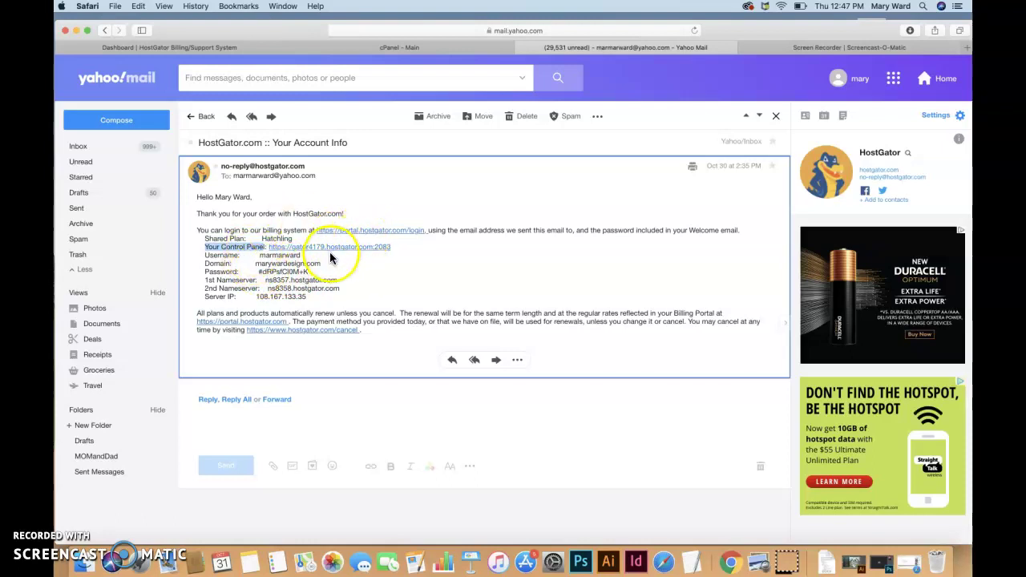
click(409, 47)
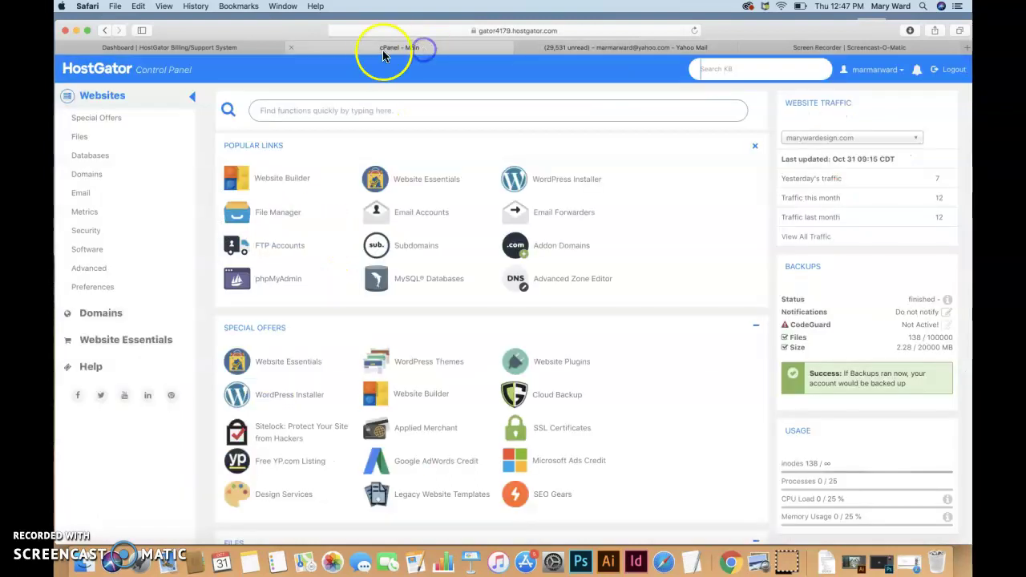
click(231, 48)
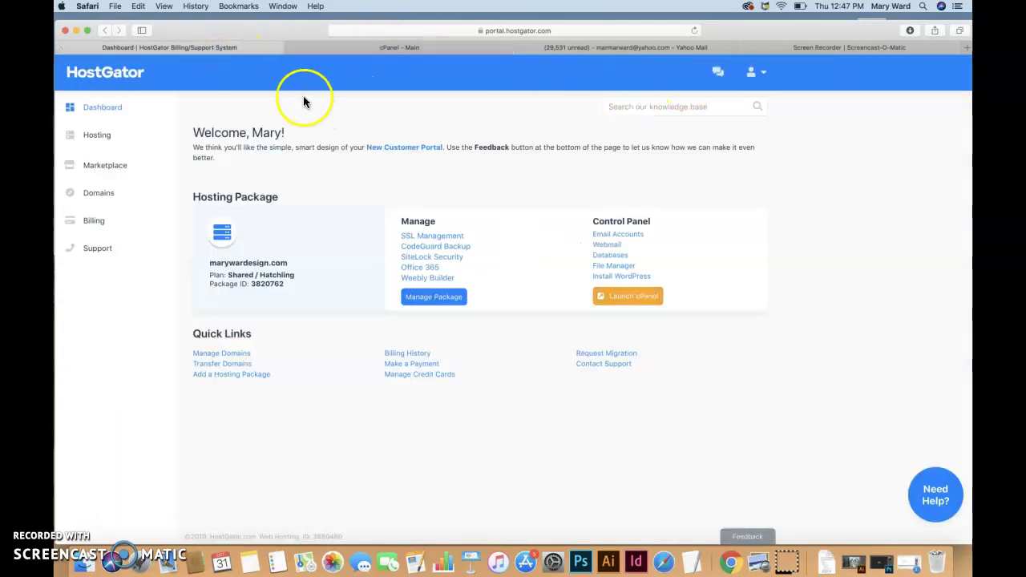
click(818, 47)
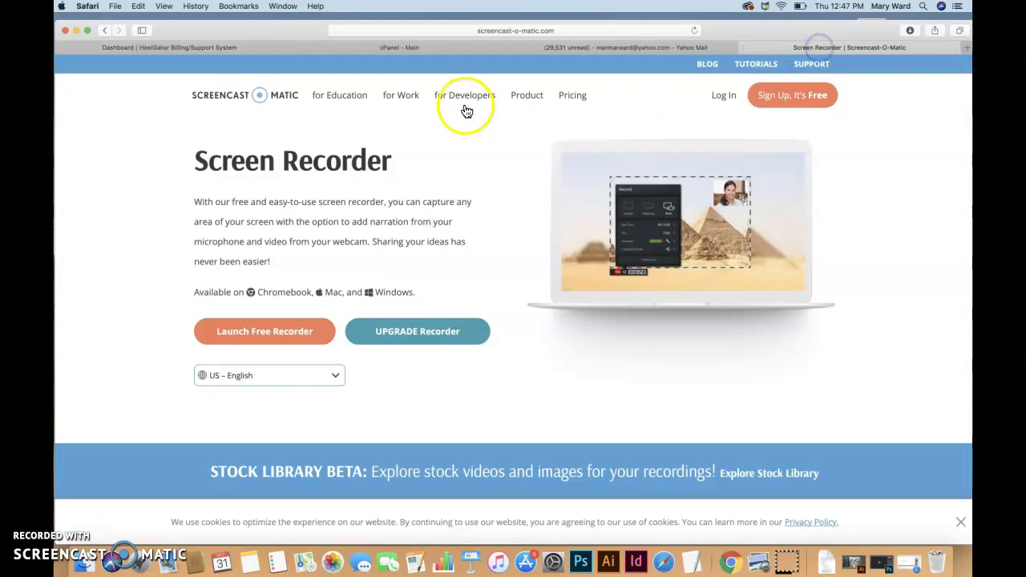
click(616, 48)
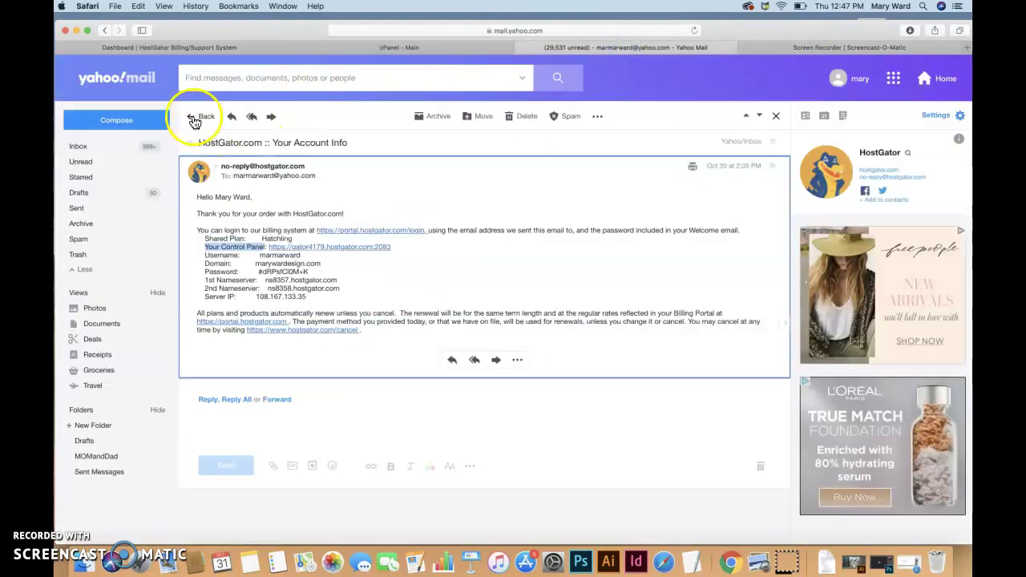
click(194, 119)
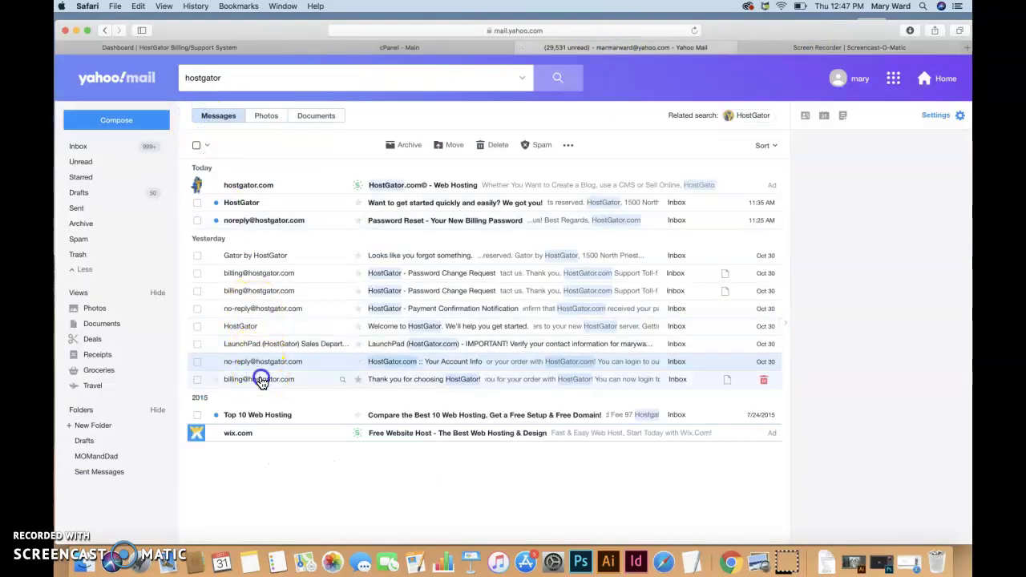
Open the 'Thank you for choosing HostGator!' email, then launch cPanel from the billing dashboard.
click(264, 380)
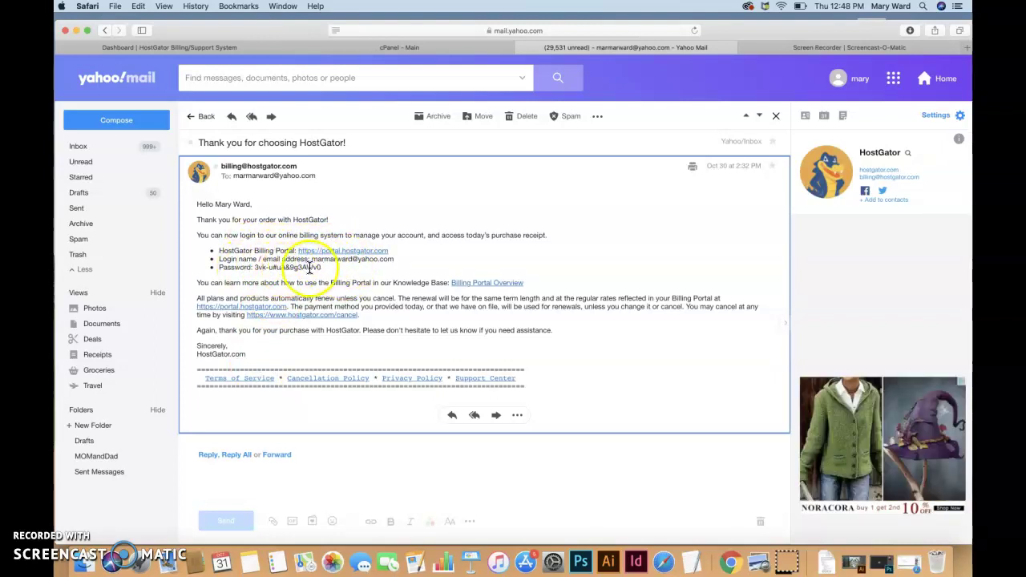
click(231, 48)
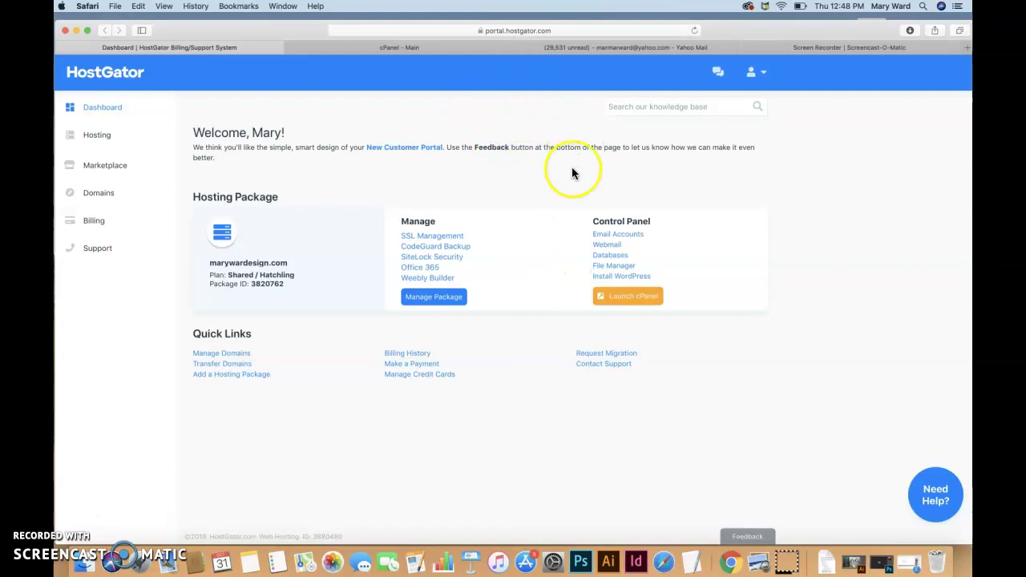
click(644, 303)
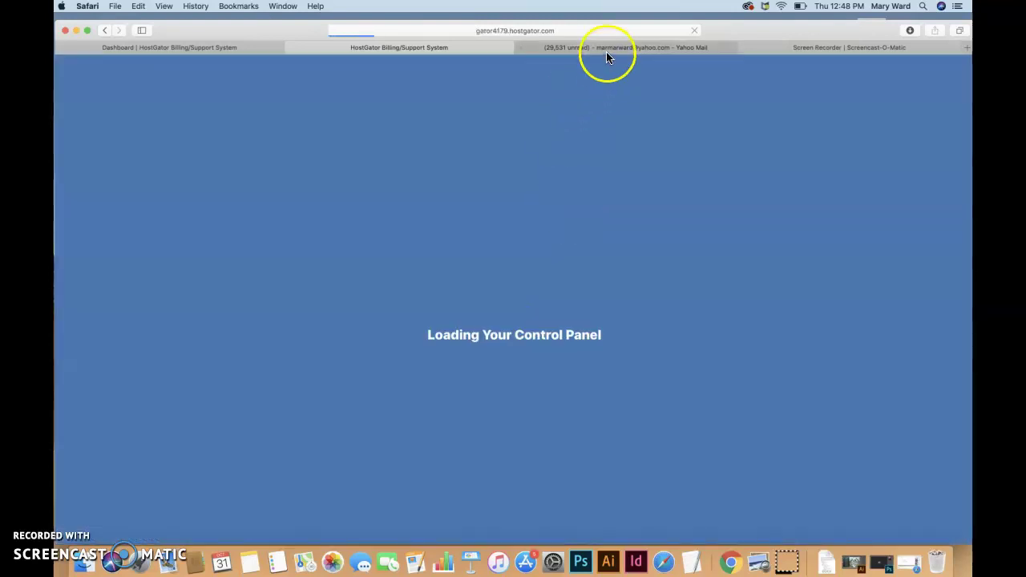
Cycle through the billing email, billing dashboard and cPanel tabs, ending on the dashboard.
click(607, 48)
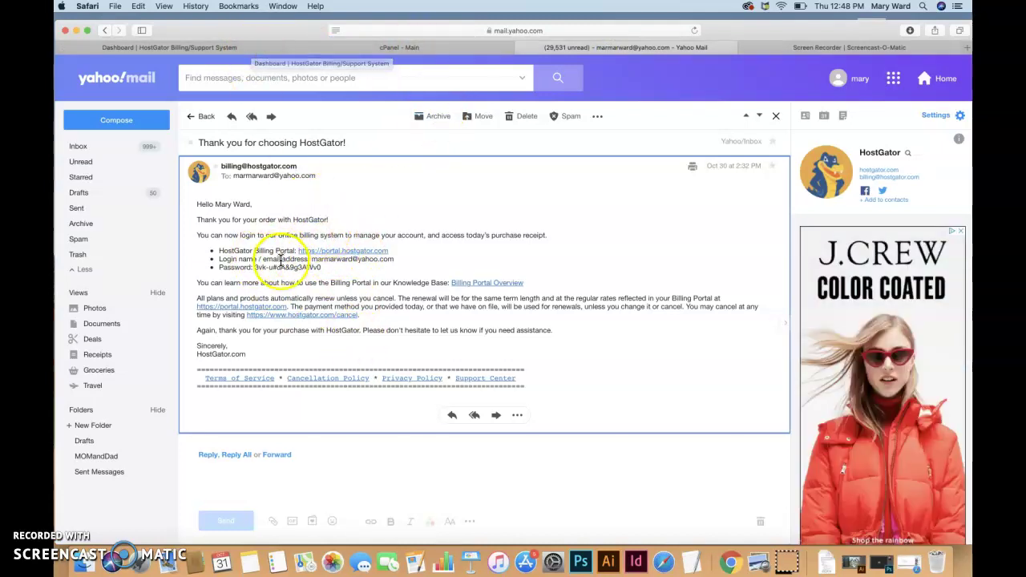
click(236, 47)
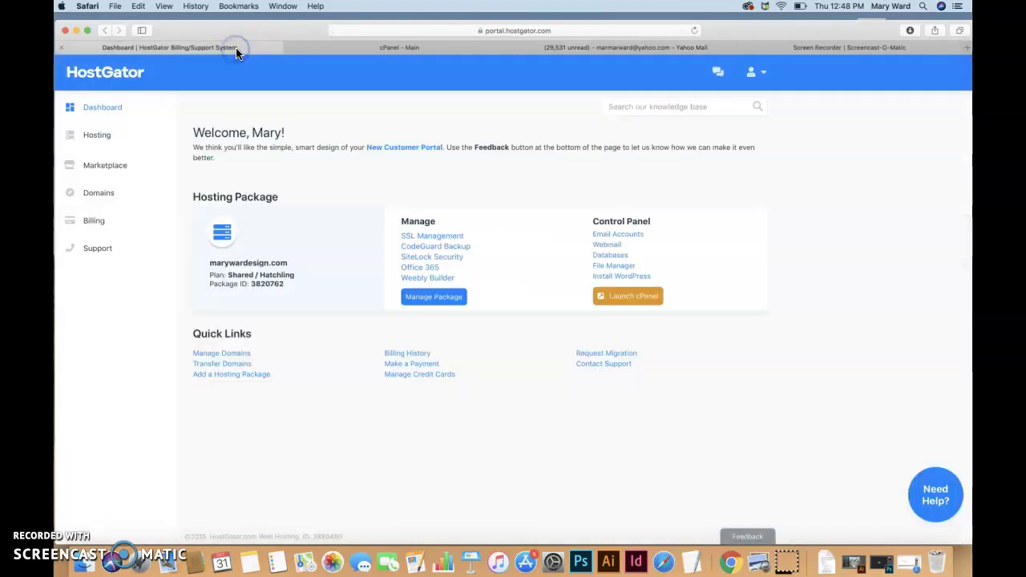
click(355, 46)
click(570, 47)
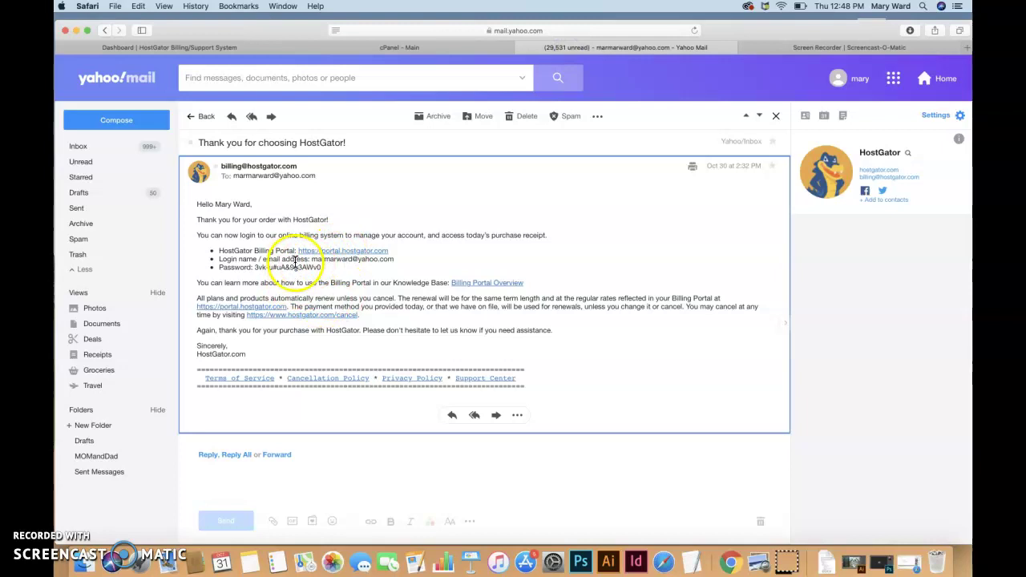
click(261, 46)
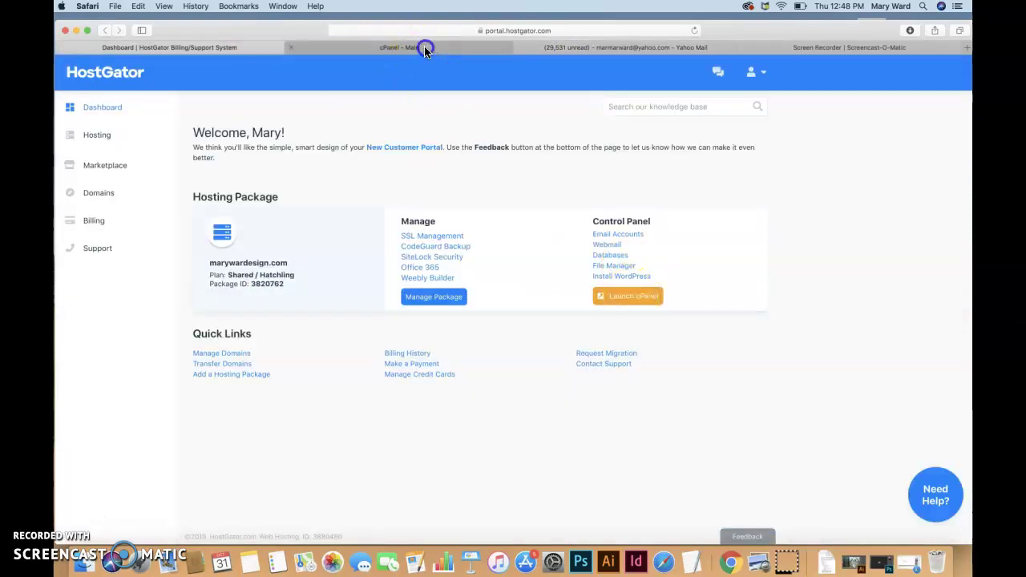
Switch to the 'cPanel - Main' tab listing marywardesign.com's popular links.
click(419, 46)
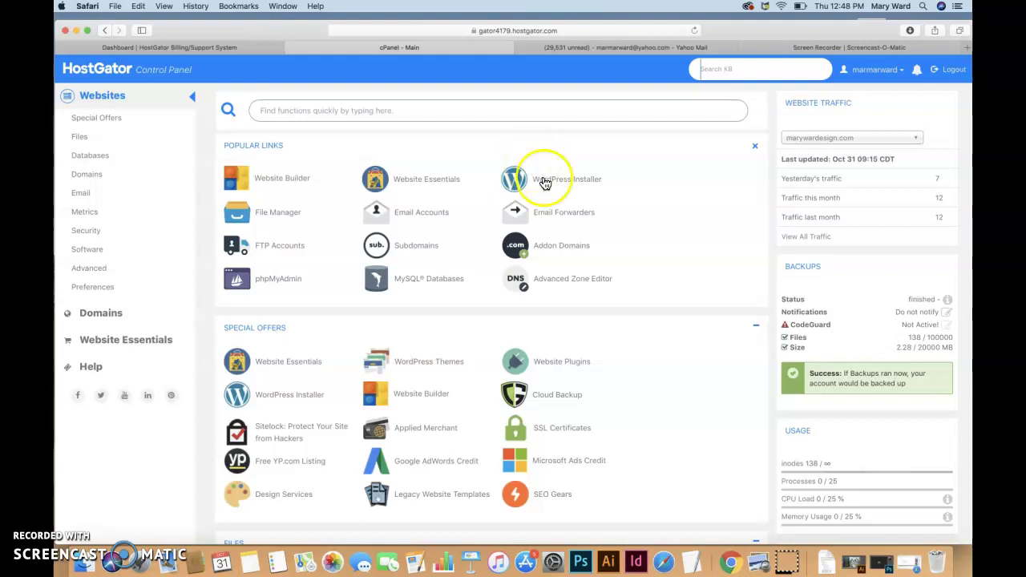
Open the WordPress Installer, choose marywardesign.com as the domain, and continue to install settings.
click(549, 186)
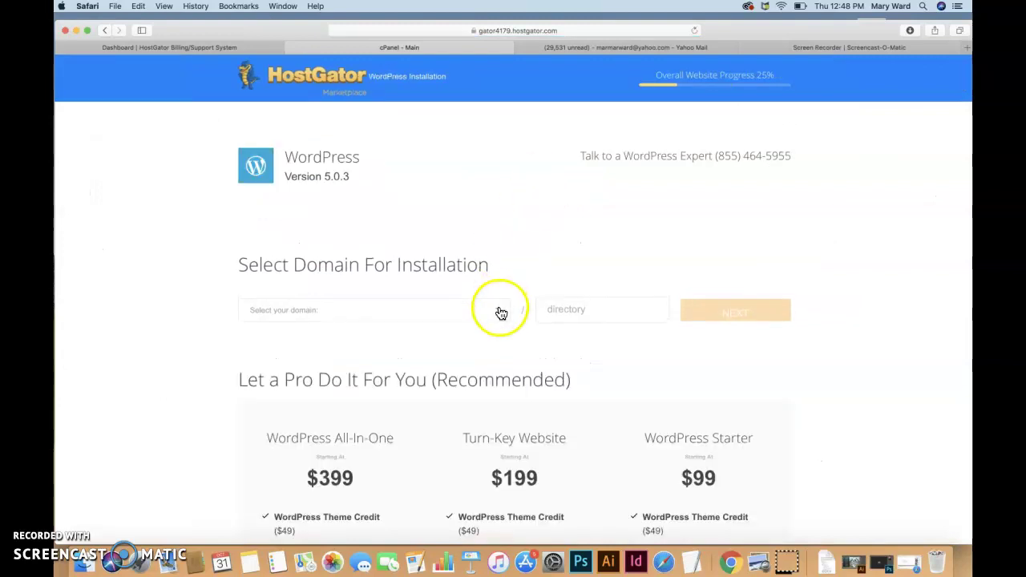
click(499, 311)
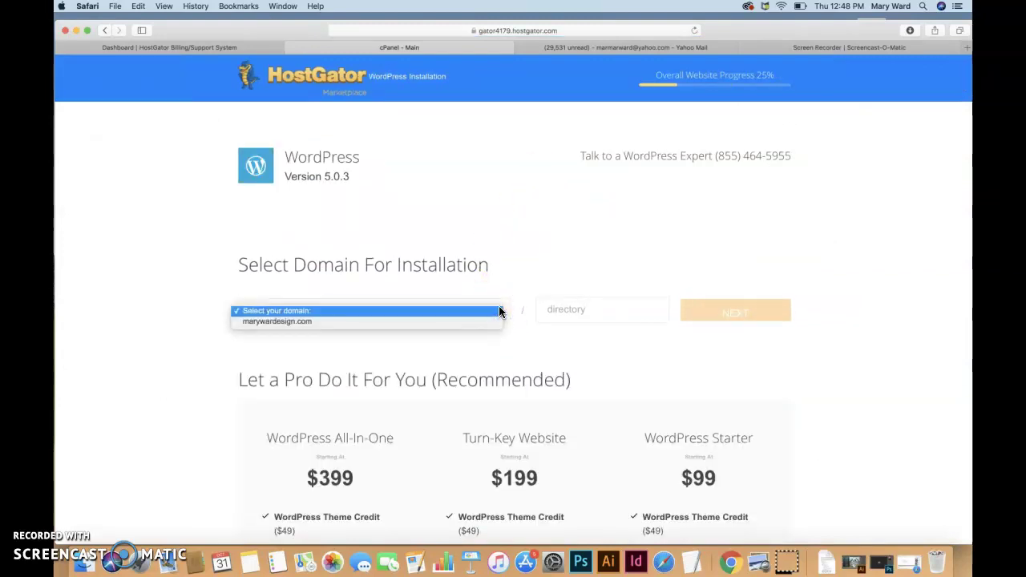
click(484, 321)
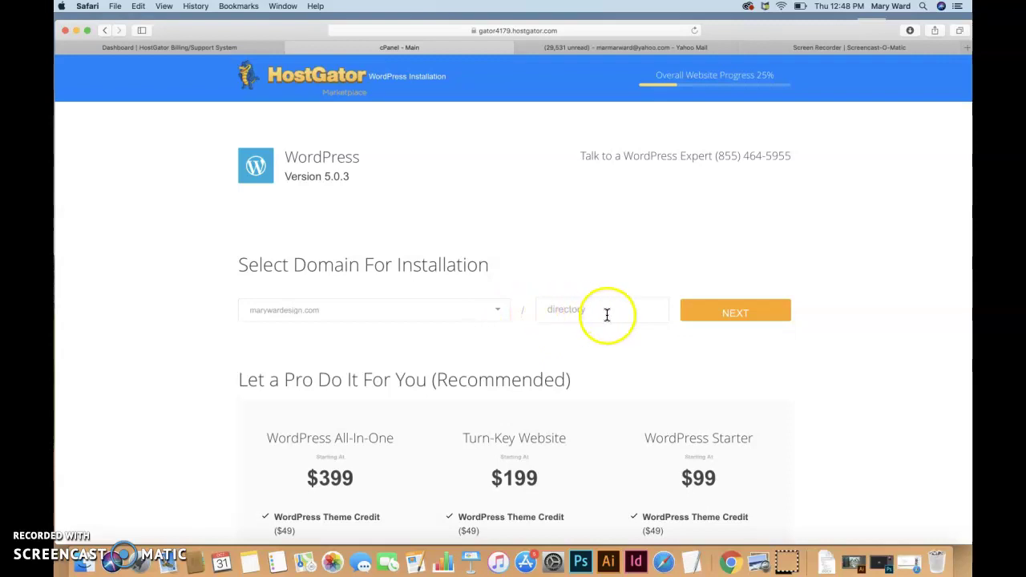
scroll(604, 257, down, 3)
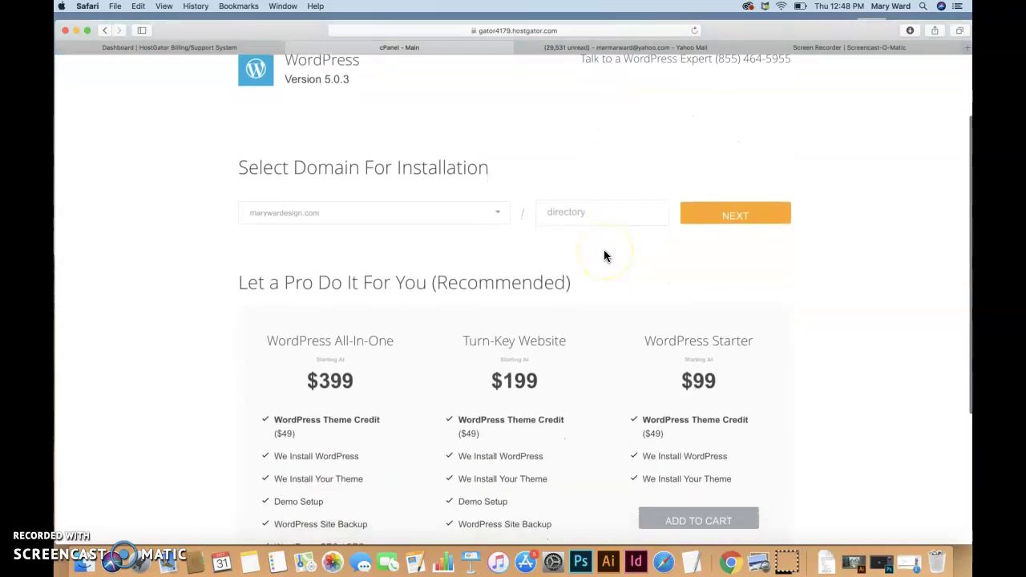
scroll(604, 256, down, 4)
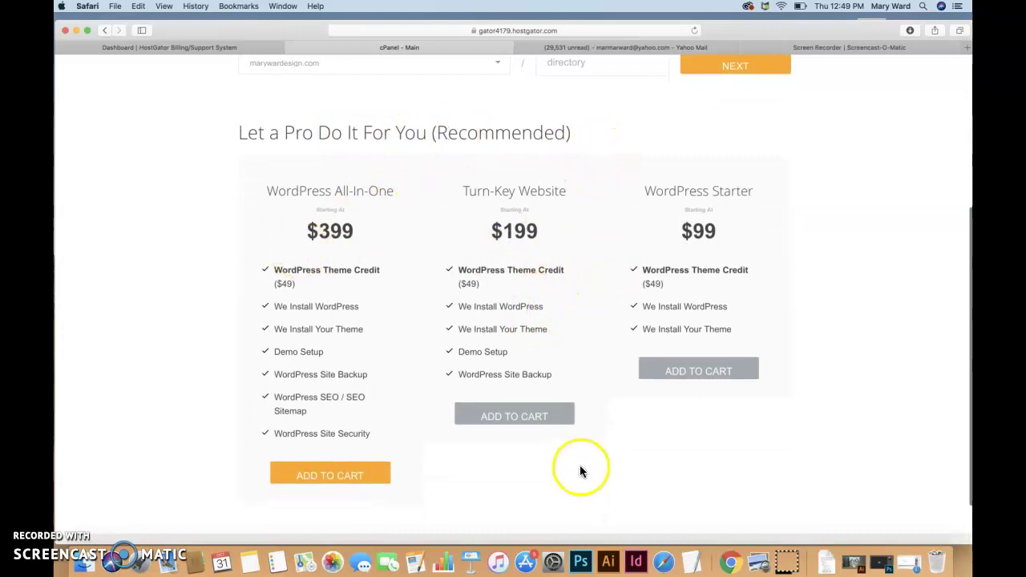
scroll(581, 473, down, 2)
scroll(583, 478, up, 7)
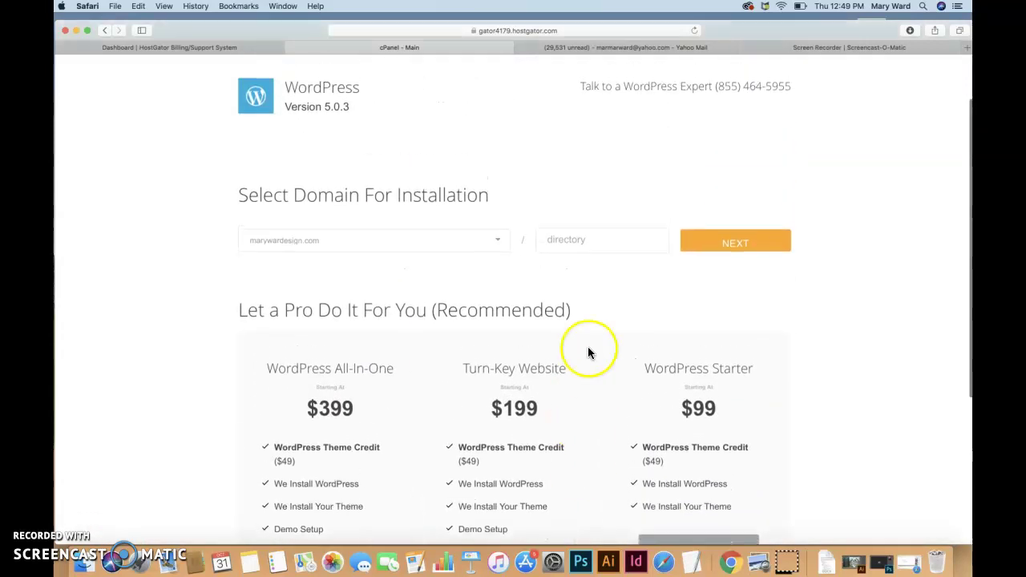
click(726, 249)
Fill in the Blog Title, Admin User, first and last name, and the admin e-mail address.
click(312, 227)
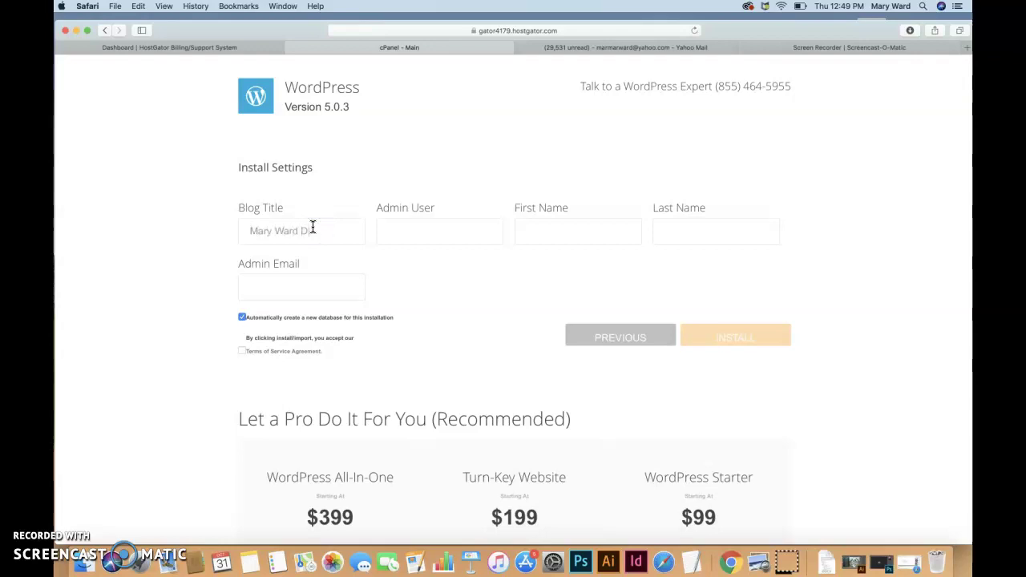
click(389, 238)
click(551, 233)
click(662, 235)
text(Ward)
click(306, 286)
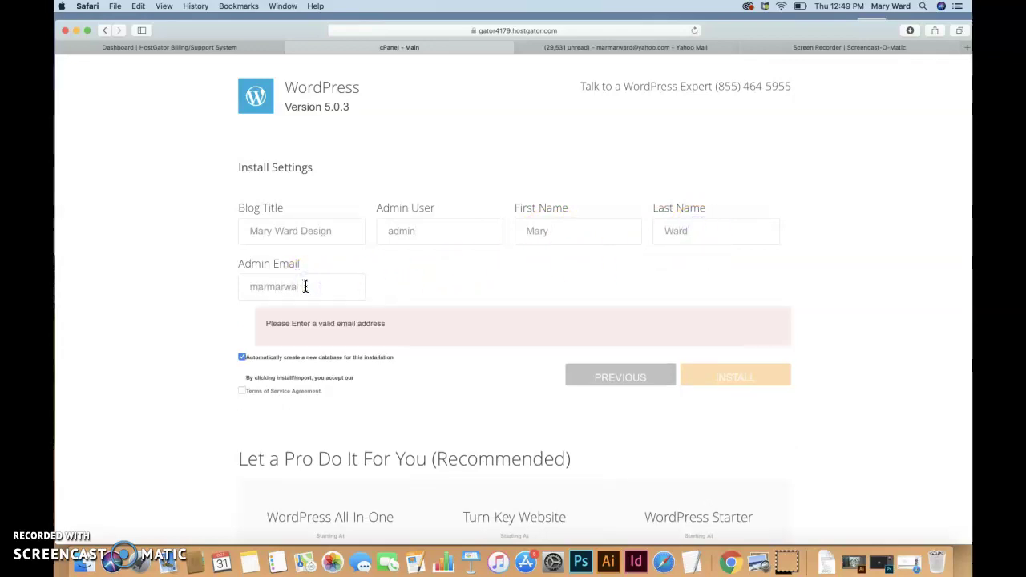
Accept the Terms of Service and start the WordPress installation.
click(307, 285)
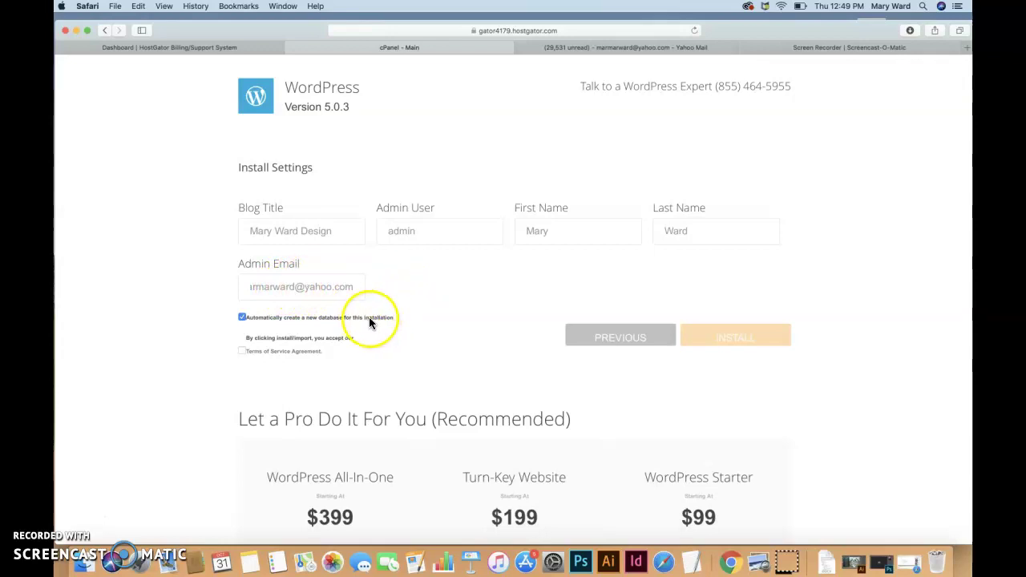
click(243, 351)
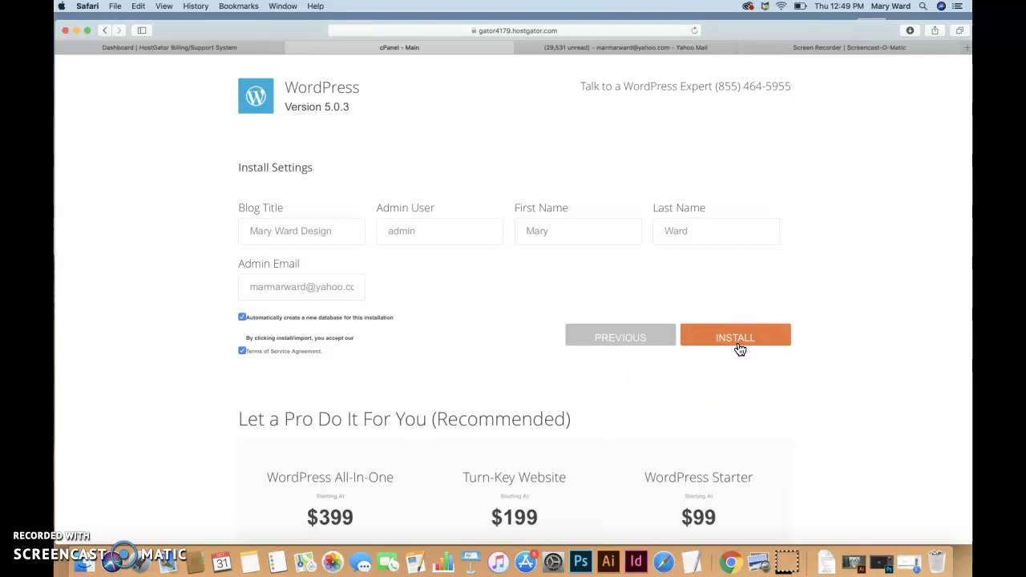
click(360, 340)
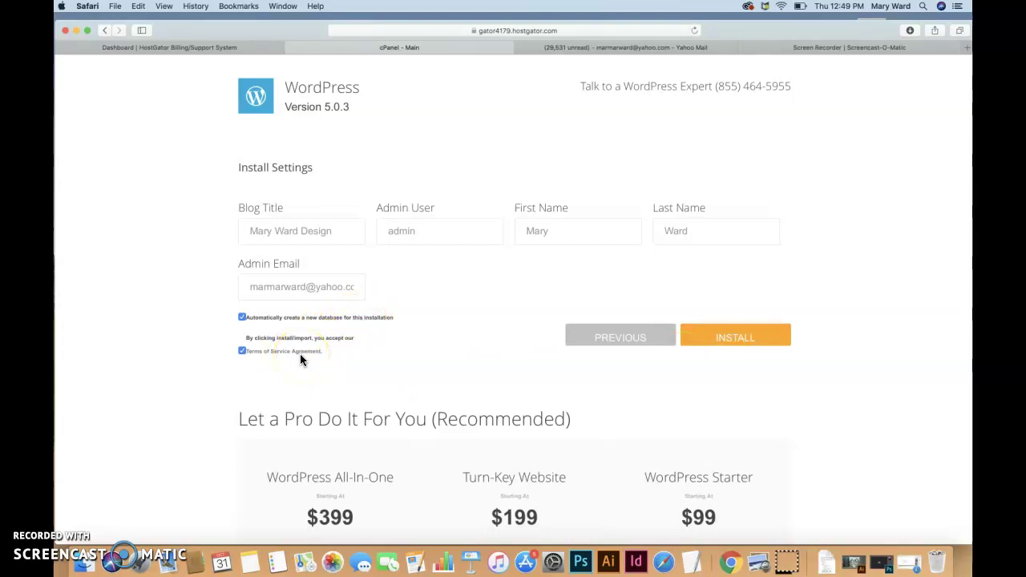
click(714, 348)
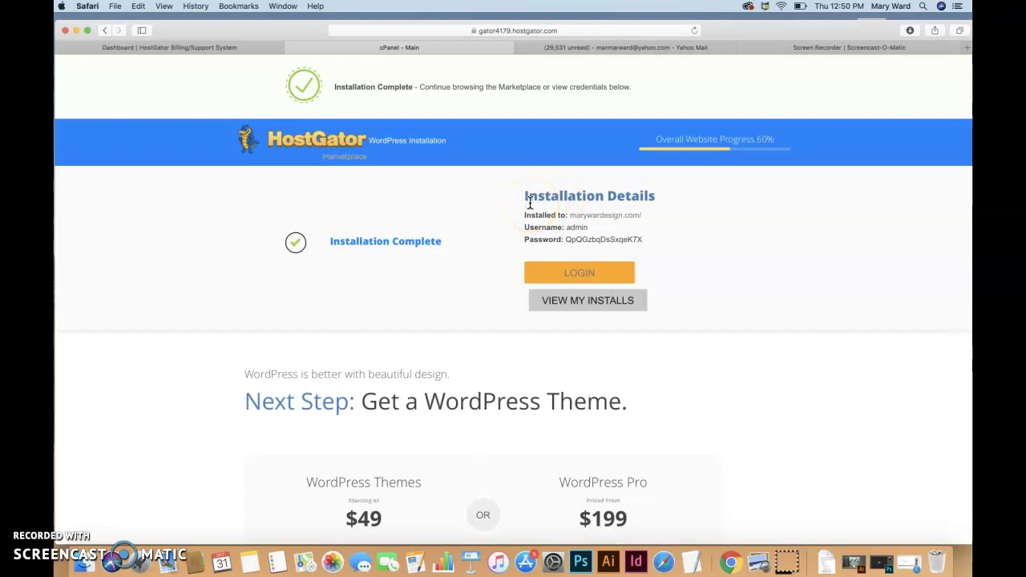
Select and copy the Installation Details from site address through the generated password.
drag(199, 69, 857, 343)
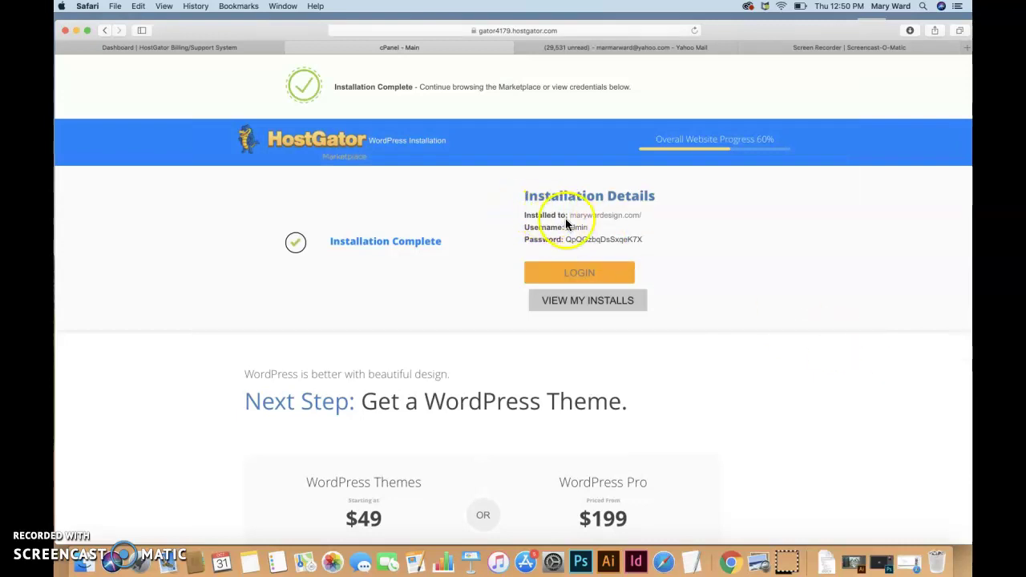
drag(566, 239, 644, 239)
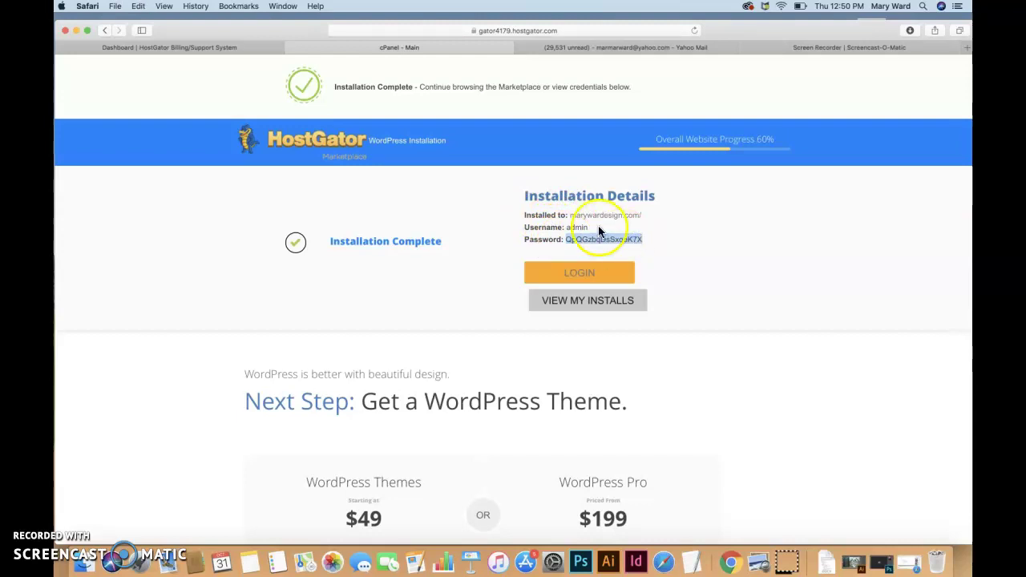
drag(526, 196, 645, 241)
key(super+c)
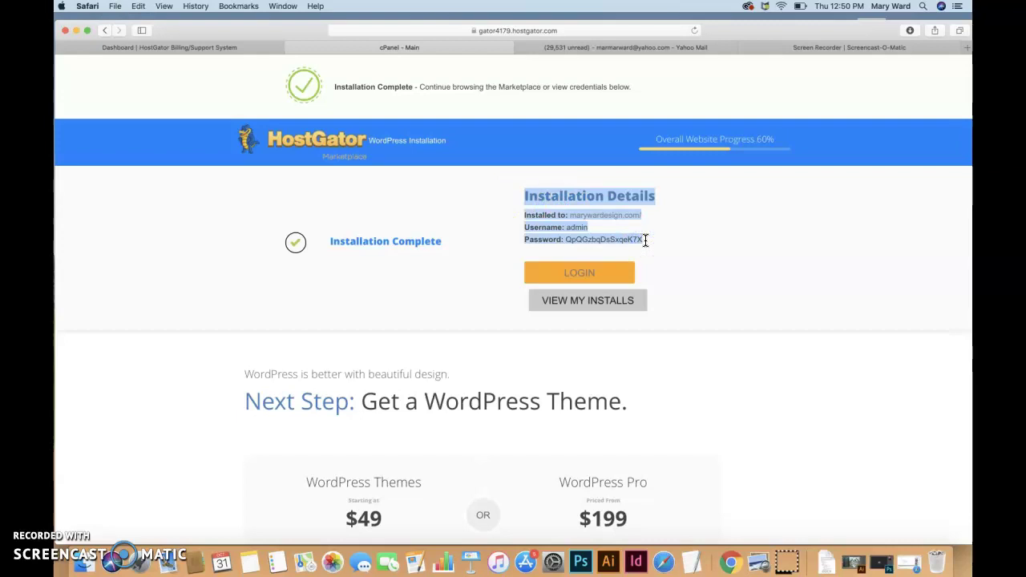
click(689, 563)
Replace the four-line checklist in the TextEdit note with the pasted installation details.
drag(486, 199, 298, 128)
key(super+v)
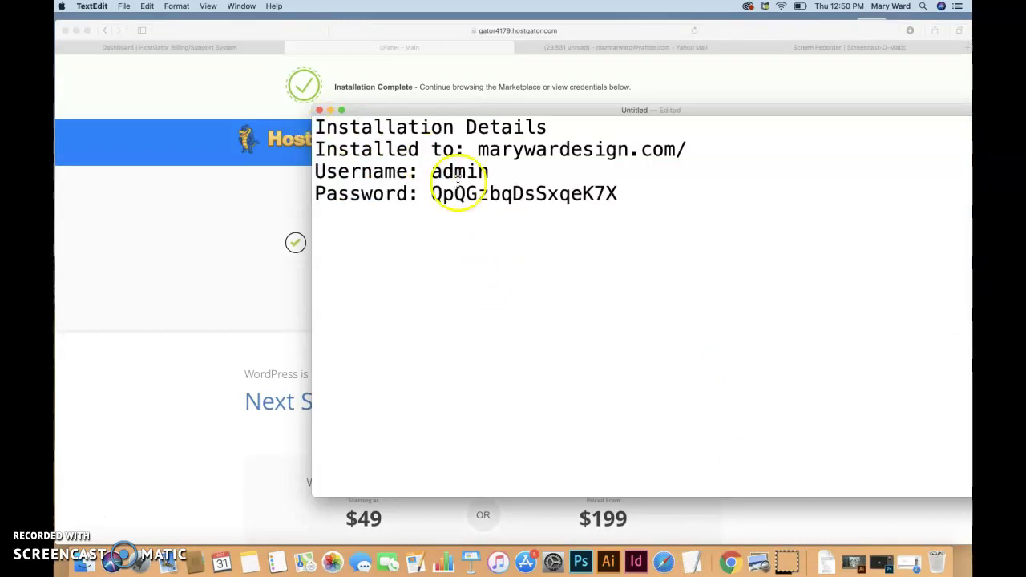
drag(362, 106, 291, 96)
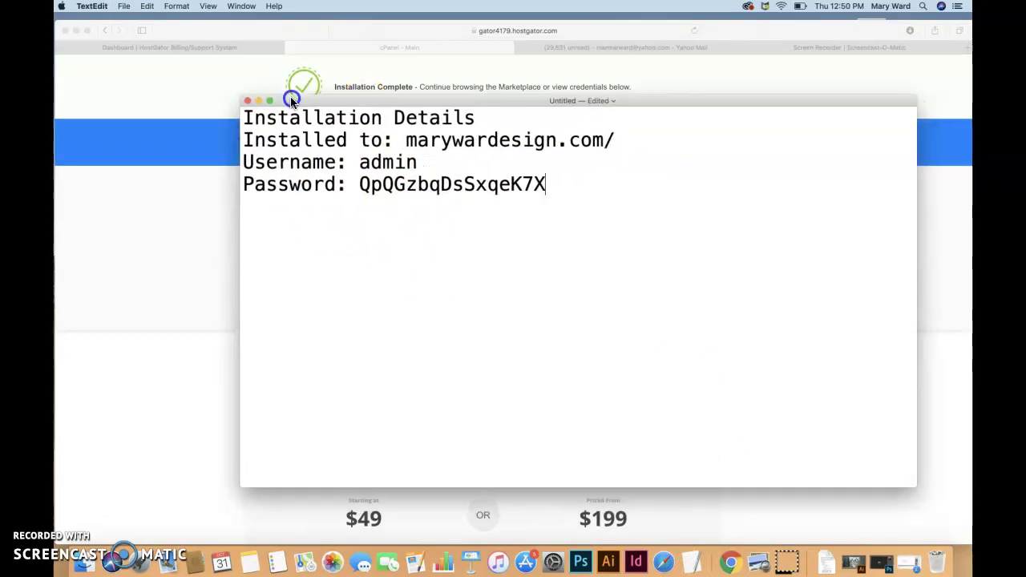
click(122, 6)
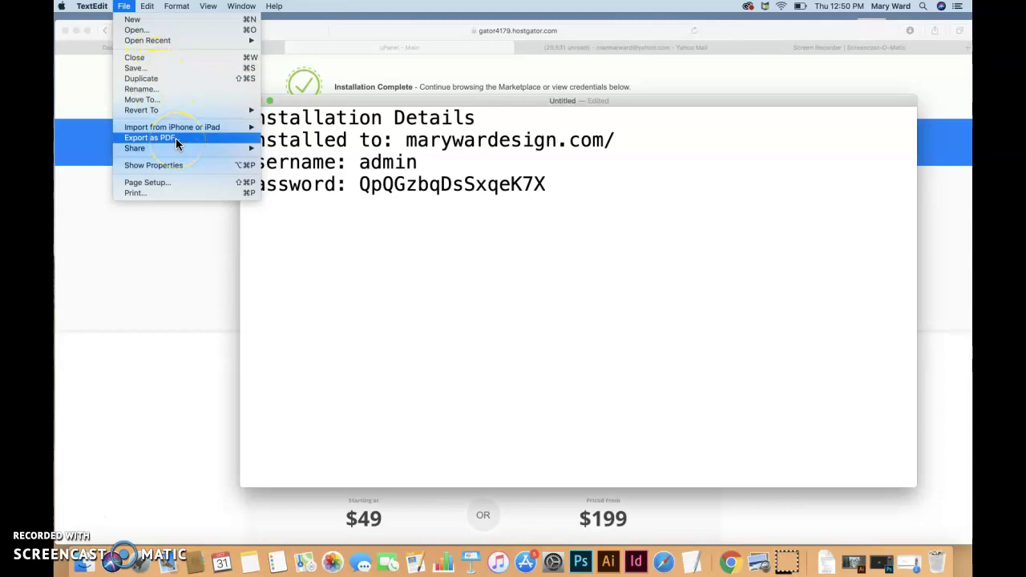
Start saving the note with the design project folder as destination in the expanded Save dialog.
click(146, 68)
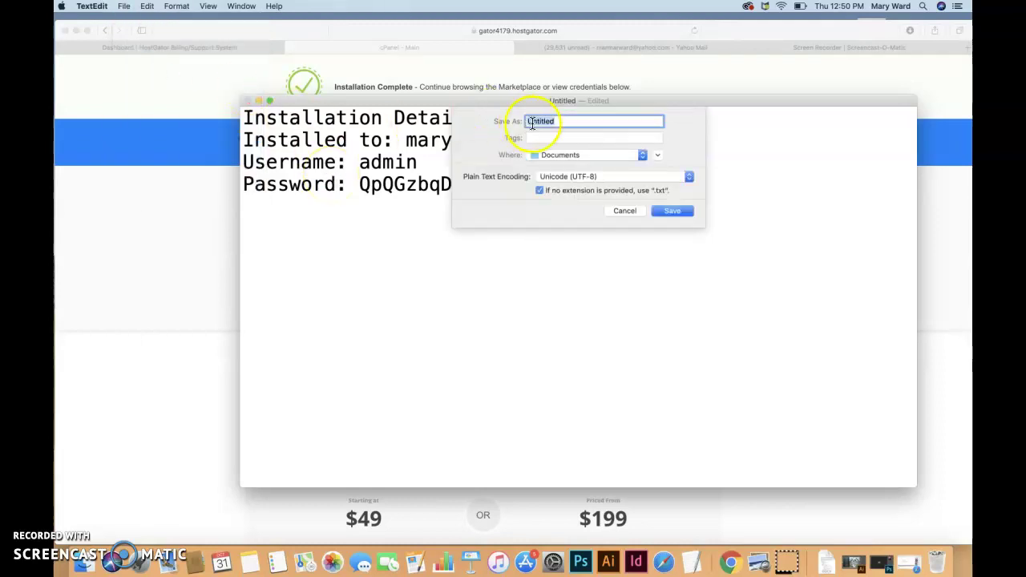
click(586, 157)
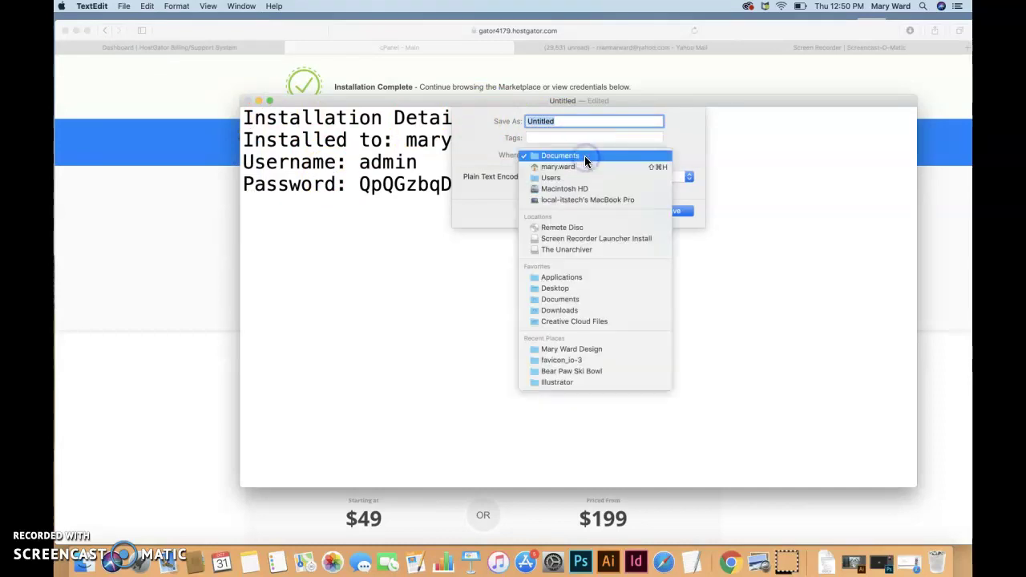
click(584, 156)
click(626, 153)
click(620, 353)
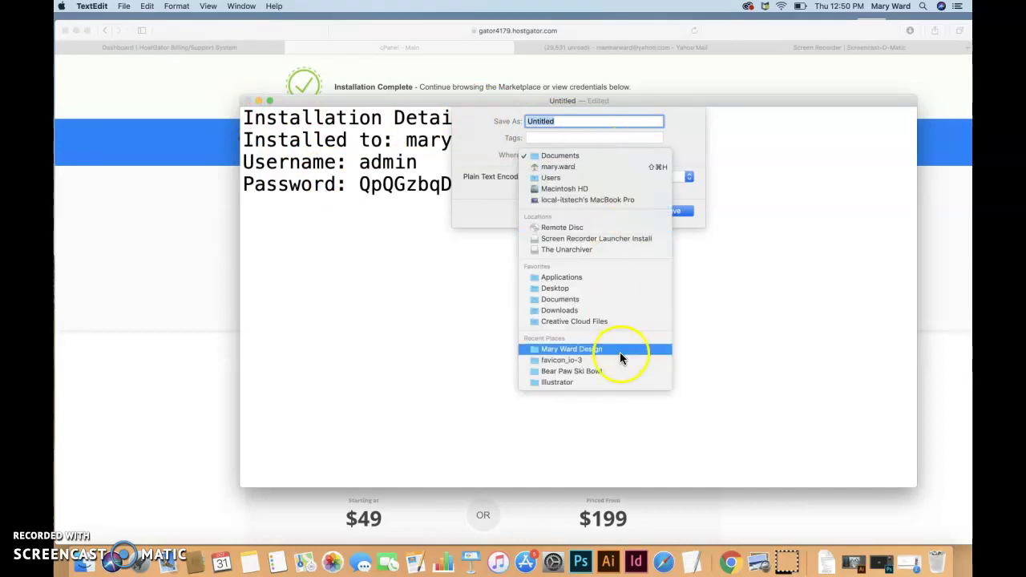
click(646, 157)
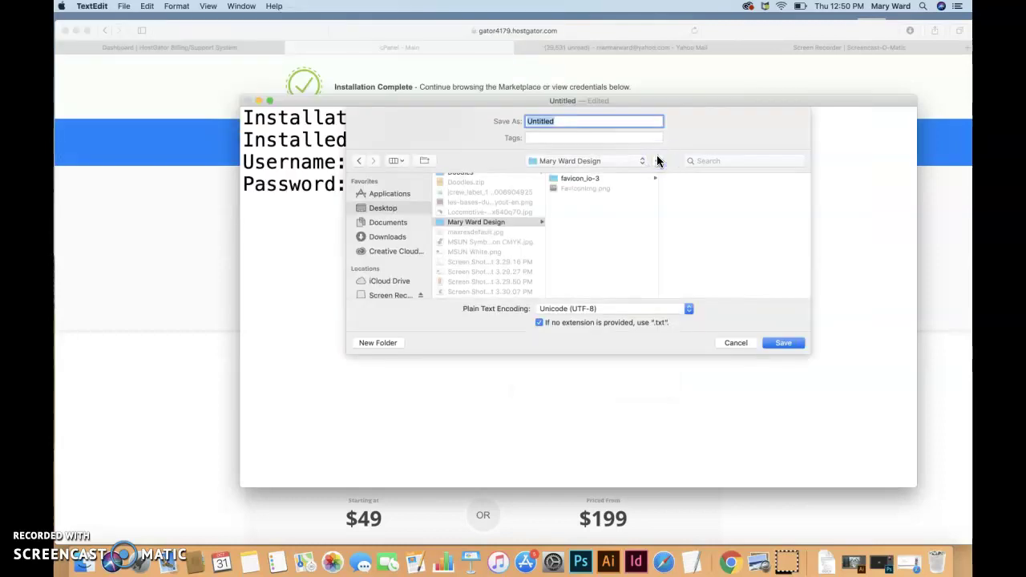
Name the file 'Password Info'.
double_click(559, 121)
click(391, 209)
text(Passwor)
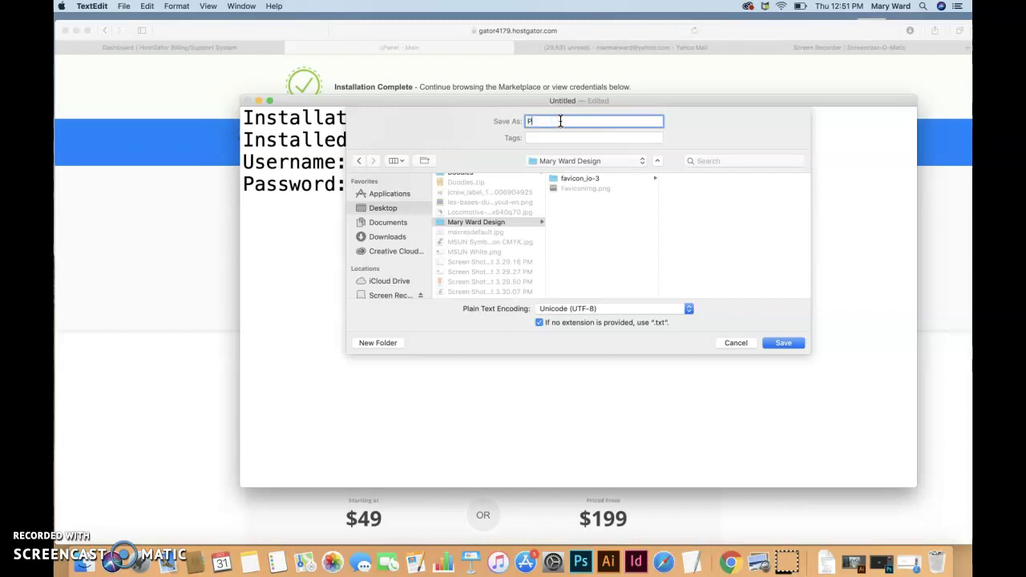
key(BackSpace)
key(BackSpace)
key(BackSpace)
key(BackSpace)
text(sword)
click(561, 122)
text(Info)
Keep Unicode (UTF-8) encoding and save the file.
click(593, 309)
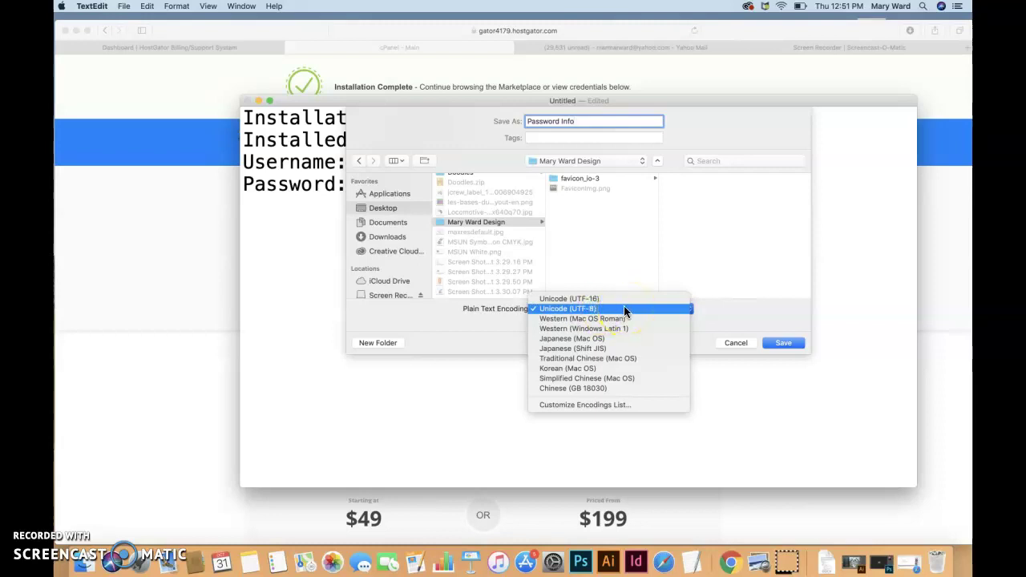
click(625, 310)
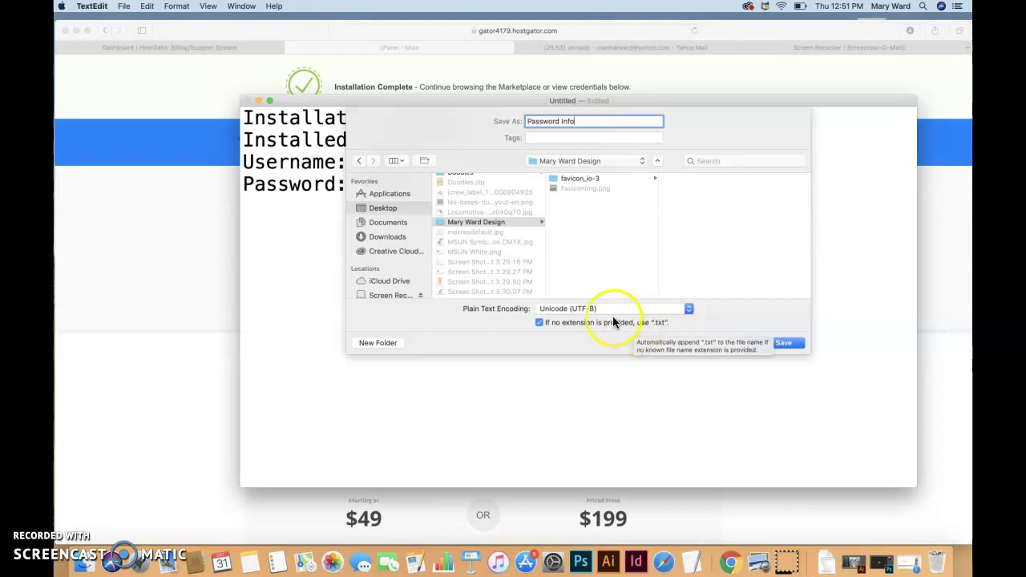
click(600, 309)
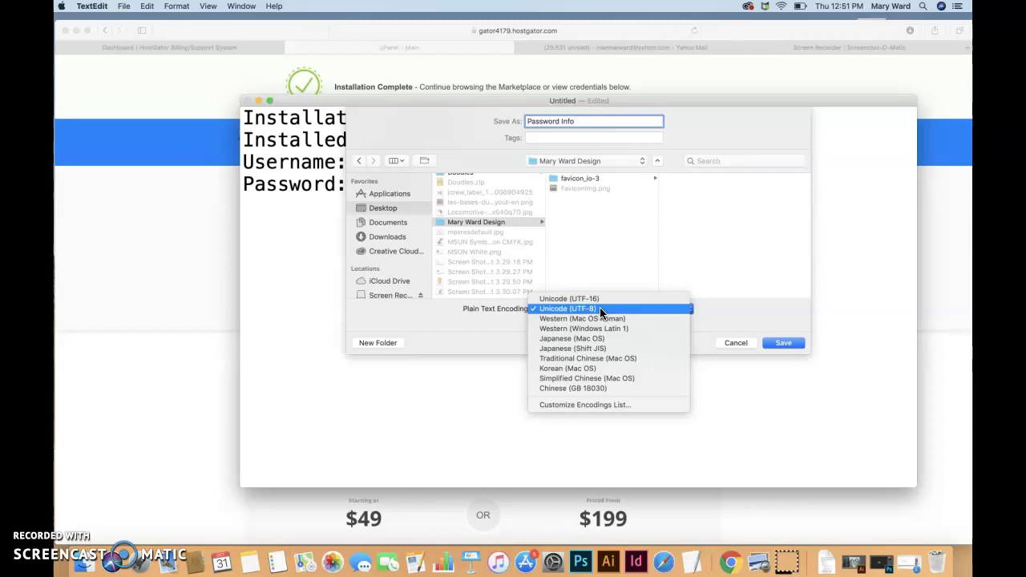
click(600, 308)
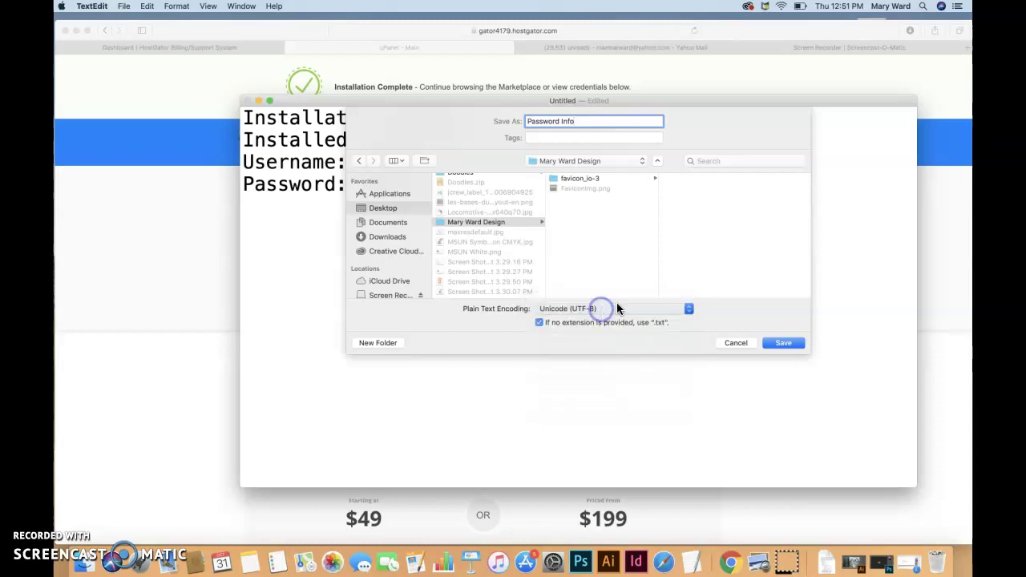
click(784, 343)
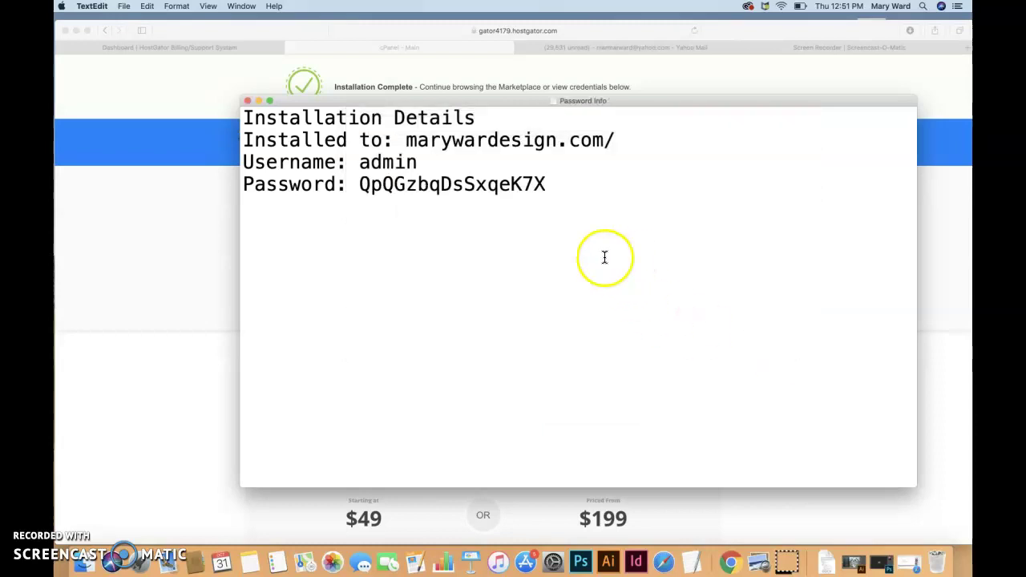
Bring the Safari window with the HostGator Installation Complete page in front of TextEdit.
click(318, 28)
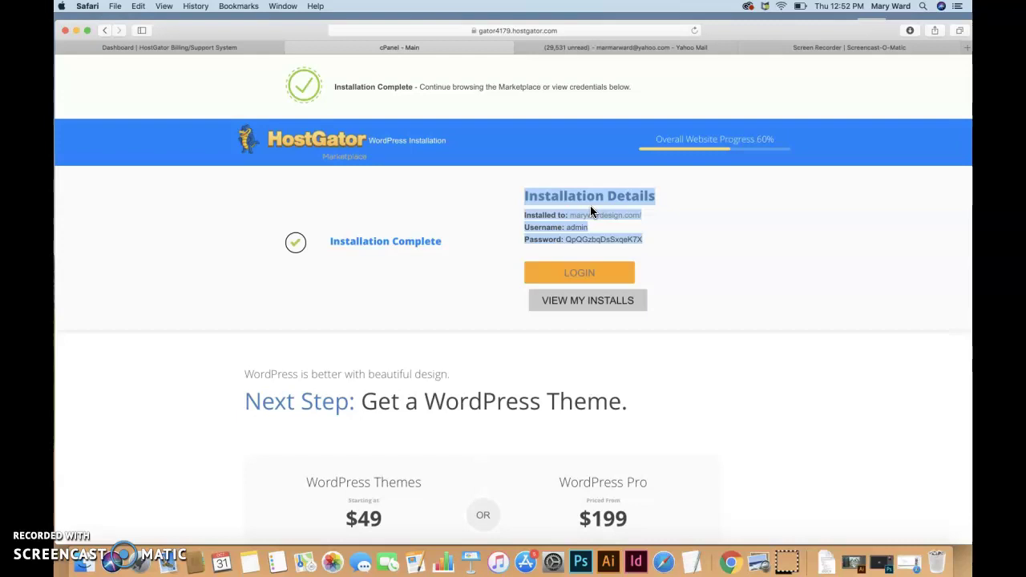
Select and copy the Installed to URL, then switch to the Yahoo Mail tab.
click(591, 206)
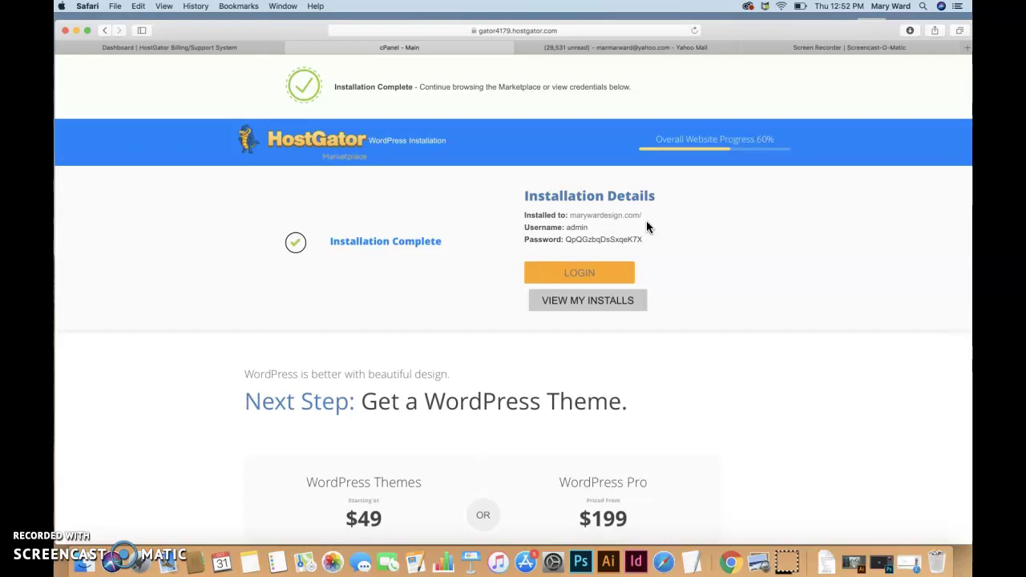
drag(643, 216, 570, 217)
key(super+c)
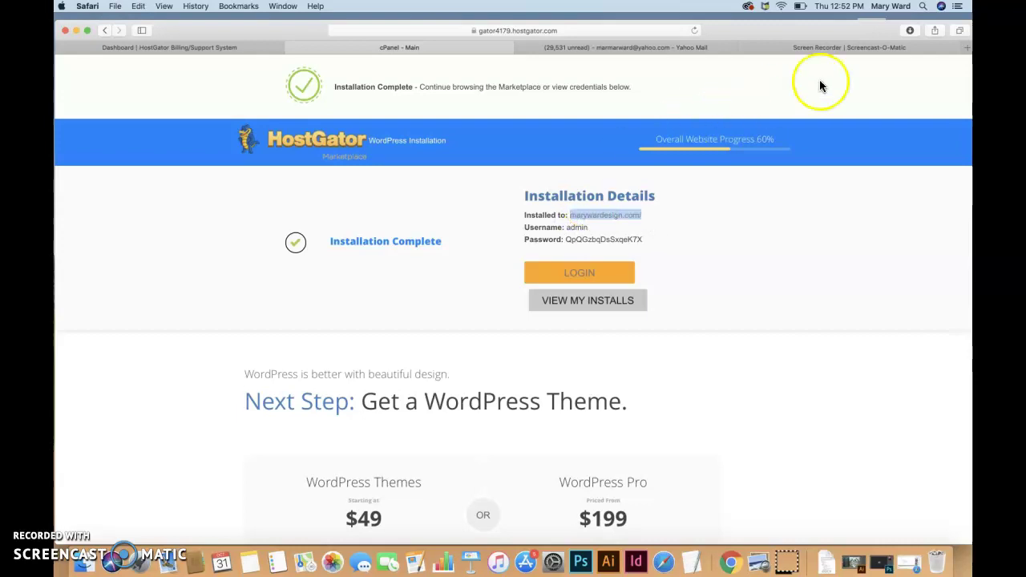
click(654, 46)
Load marywardesign.com in the Screencast-O-Matic tab and check the MOJO Marketplace 'Website Coming Soon' page appears.
click(807, 46)
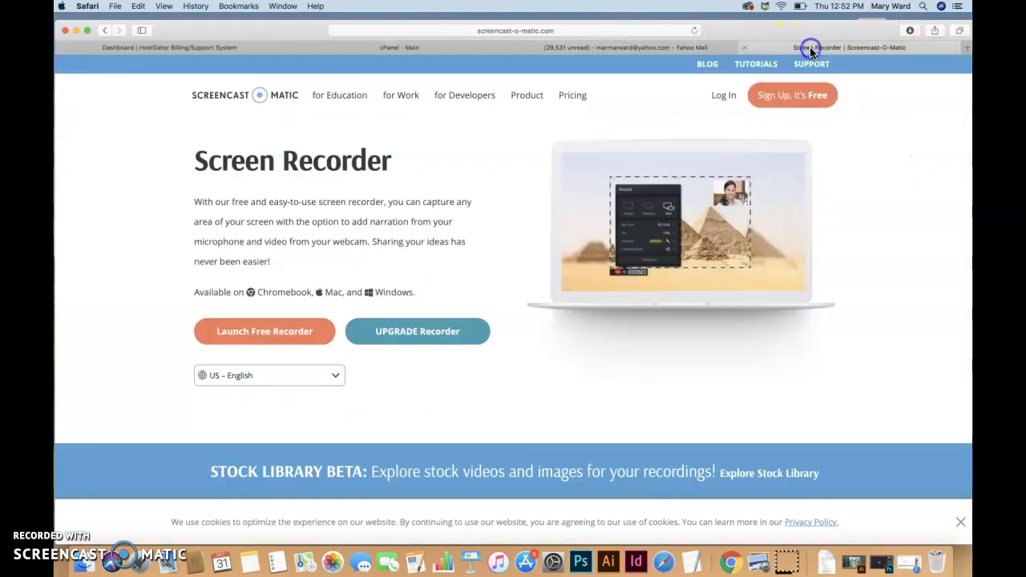
click(634, 32)
key(super+v)
key(Return)
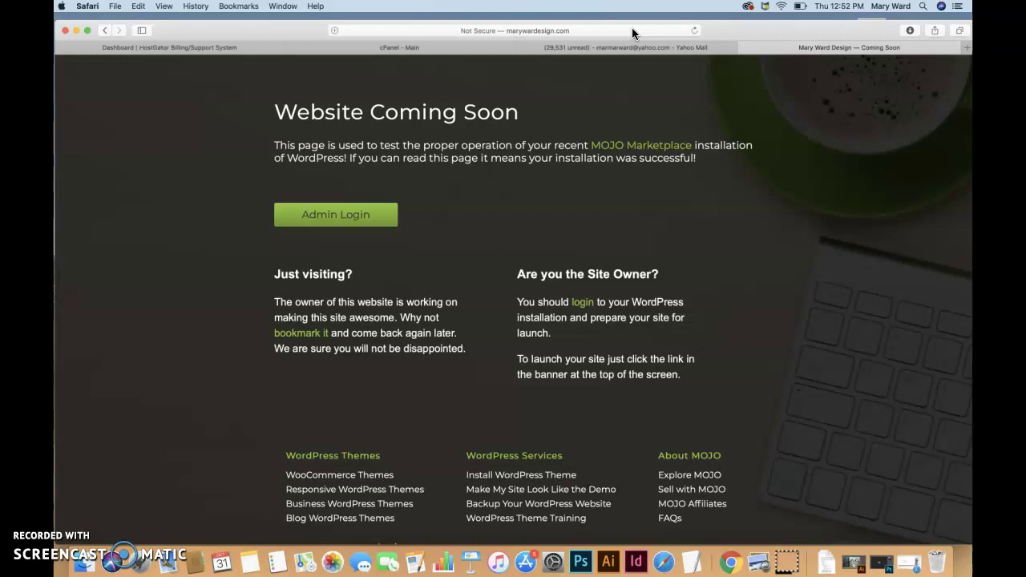
click(568, 32)
click(426, 31)
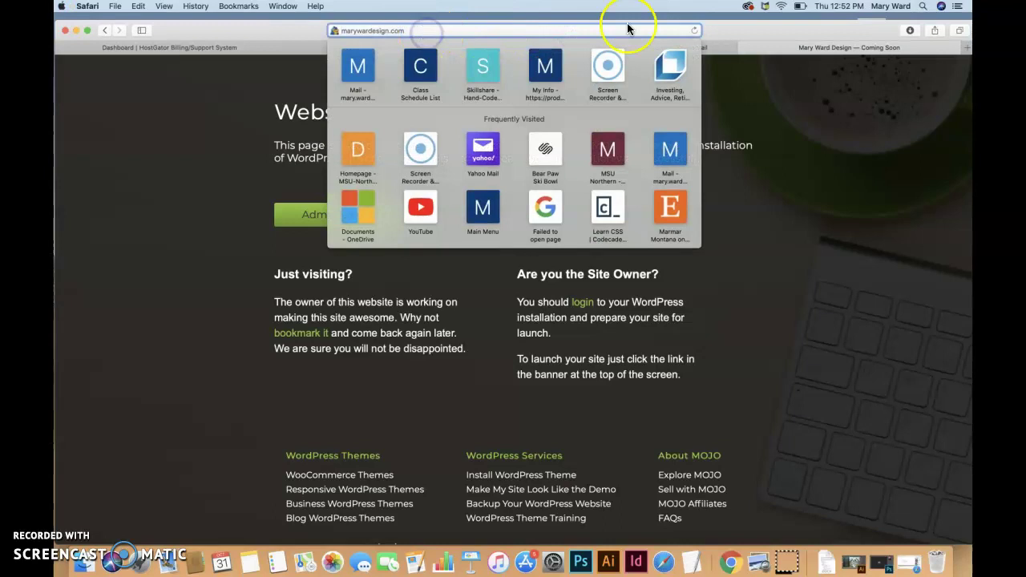
click(749, 41)
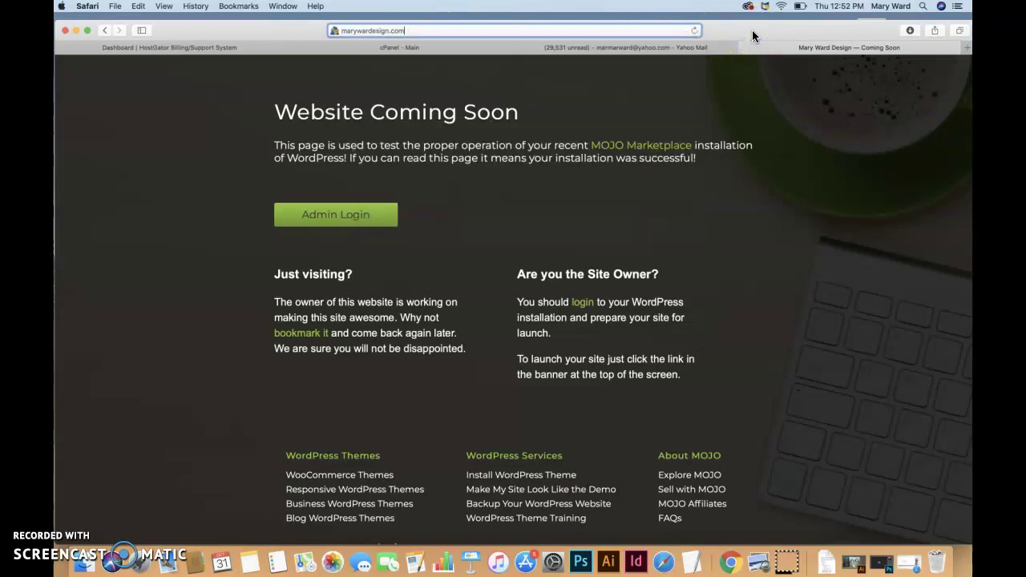